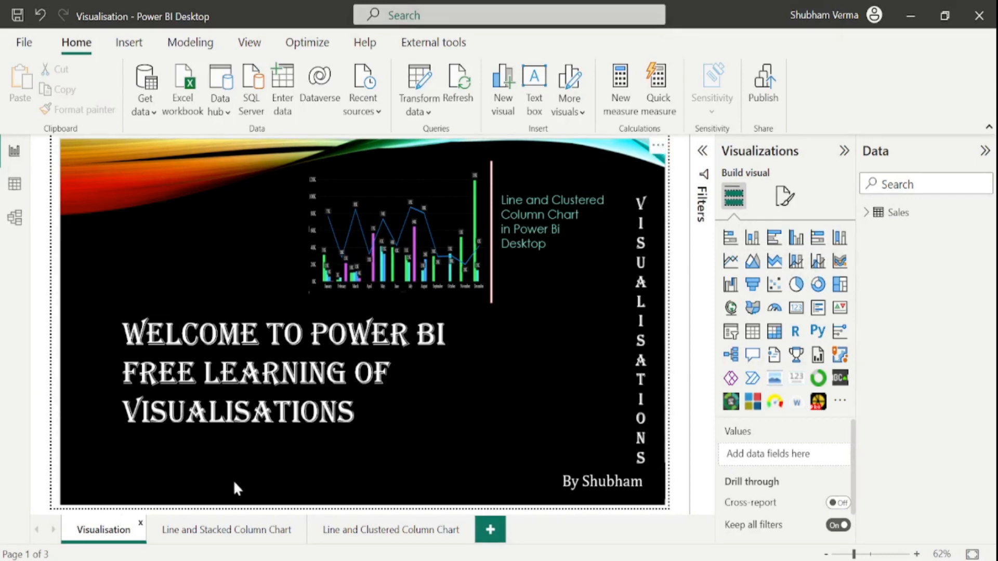
Open the Line and Clustered Column Chart page, select the empty chart and look through its field wells
left_click(383, 531)
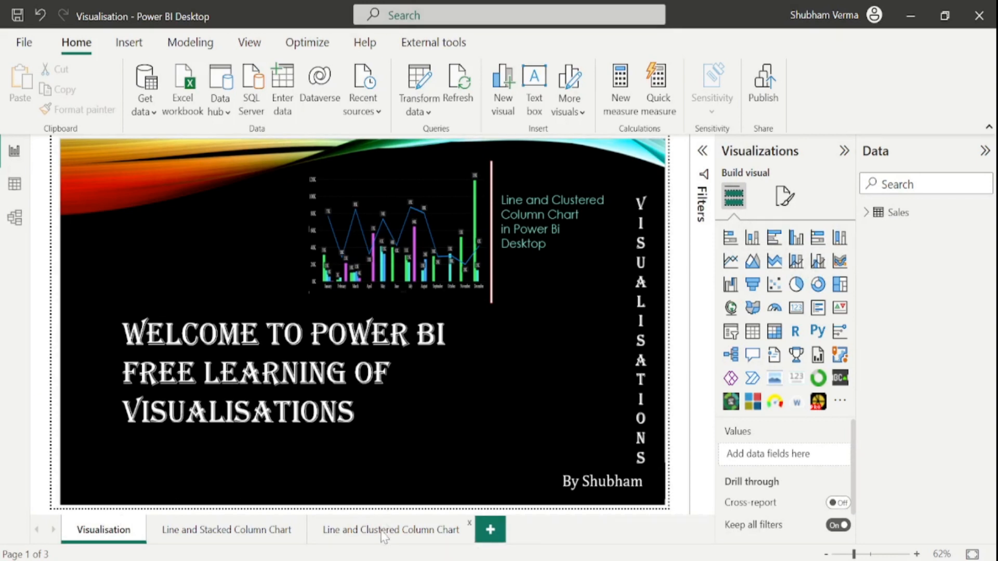
left_click(563, 320)
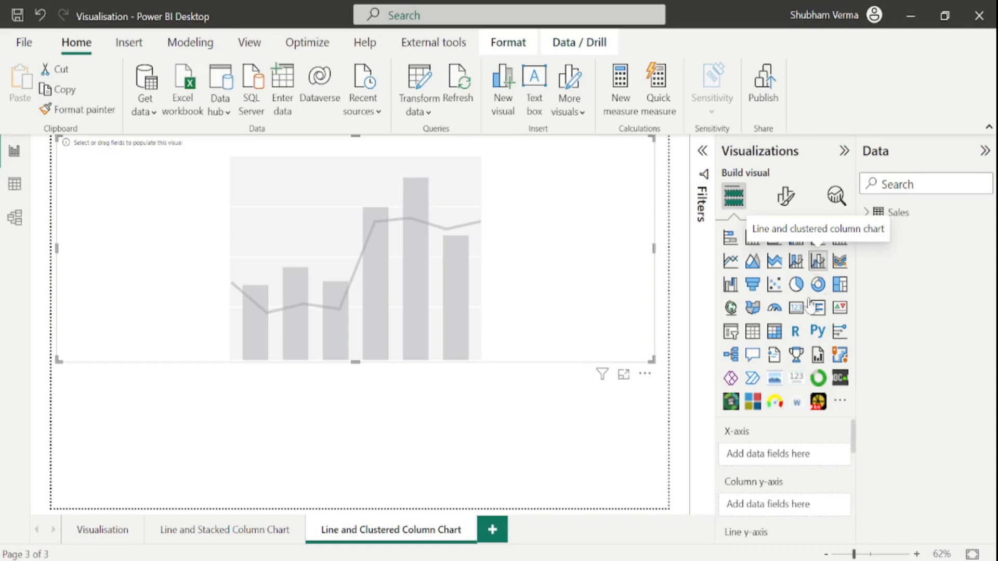
left_click_drag(855, 441, 854, 511)
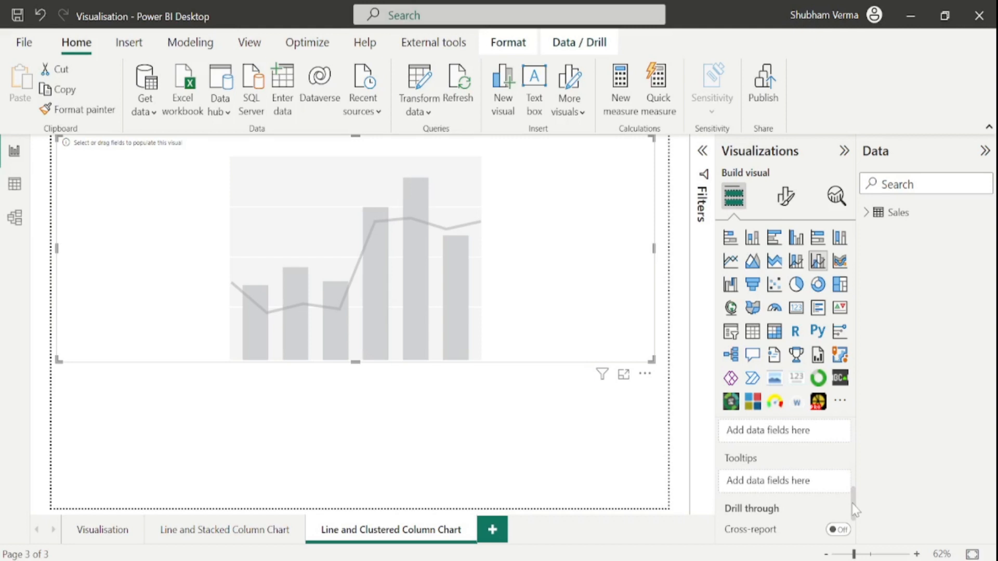
left_click_drag(855, 510, 857, 507)
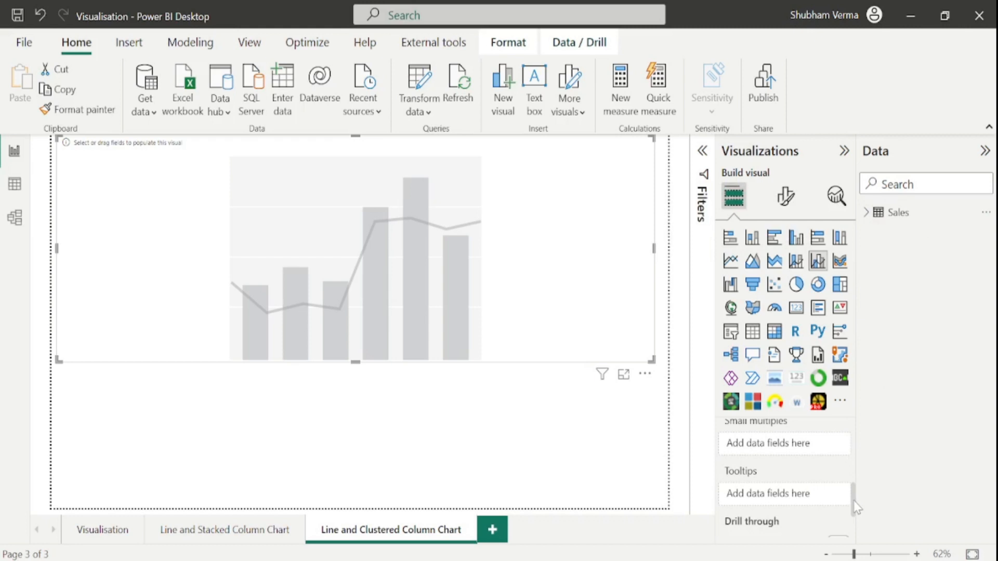
left_click_drag(856, 507, 851, 419)
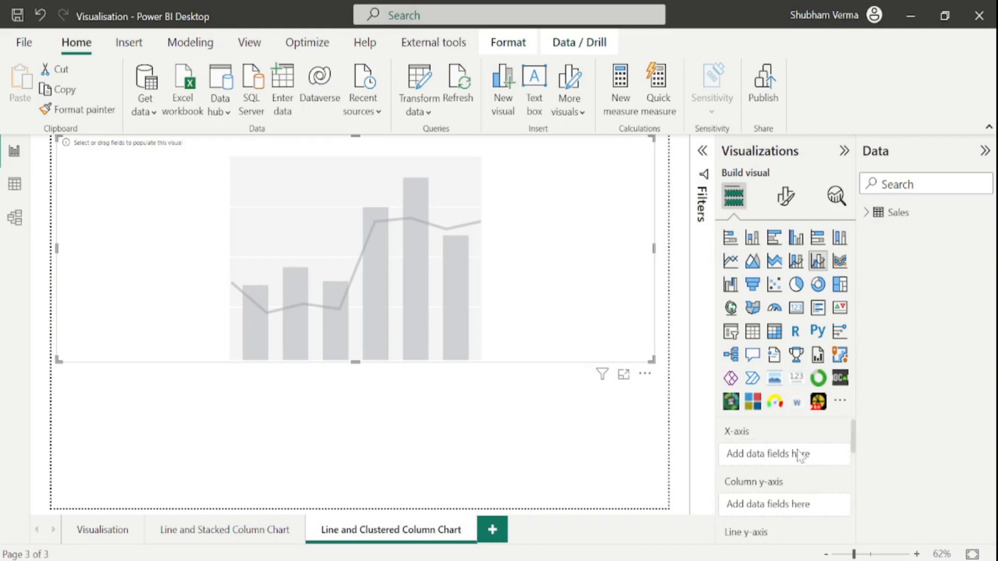
Add Order Date to the chart's x-axis and Sales to its column y-axis from the Sales table
left_click(867, 213)
left_click_drag(940, 293, 853, 465)
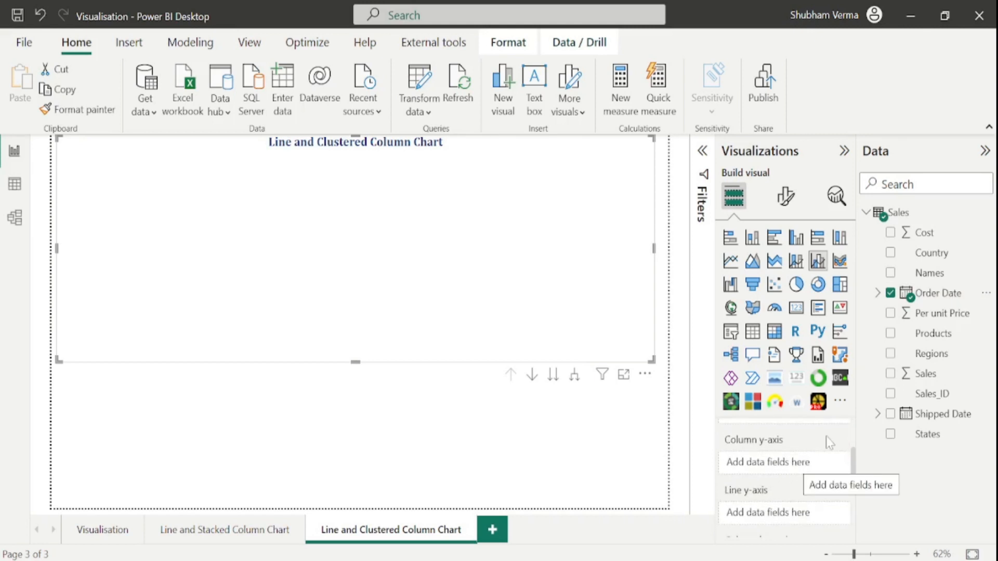
mouse_move(925, 373)
left_mouse_down()
mouse_move(805, 470)
mouse_move(790, 470)
left_mouse_up()
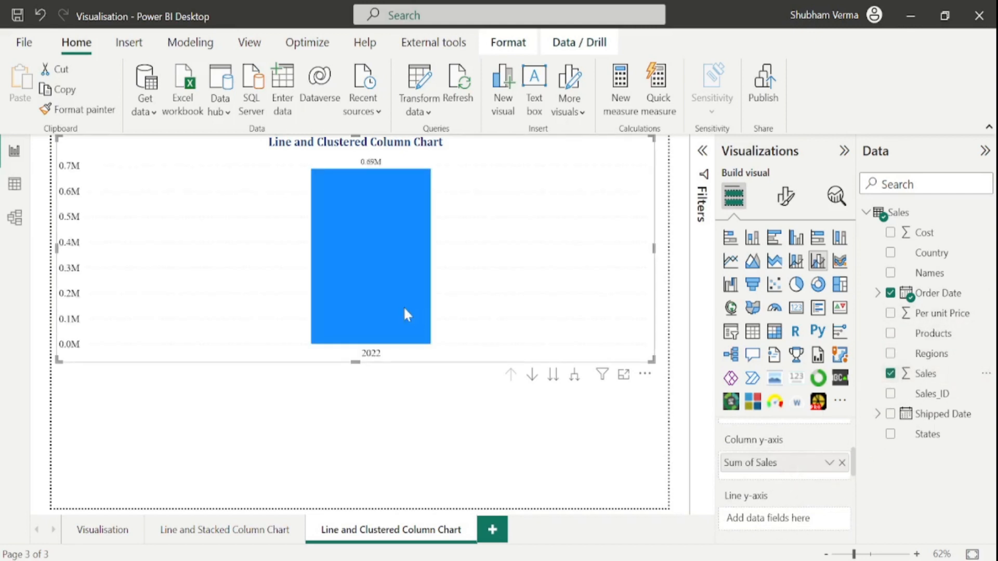
mouse_move(366, 244)
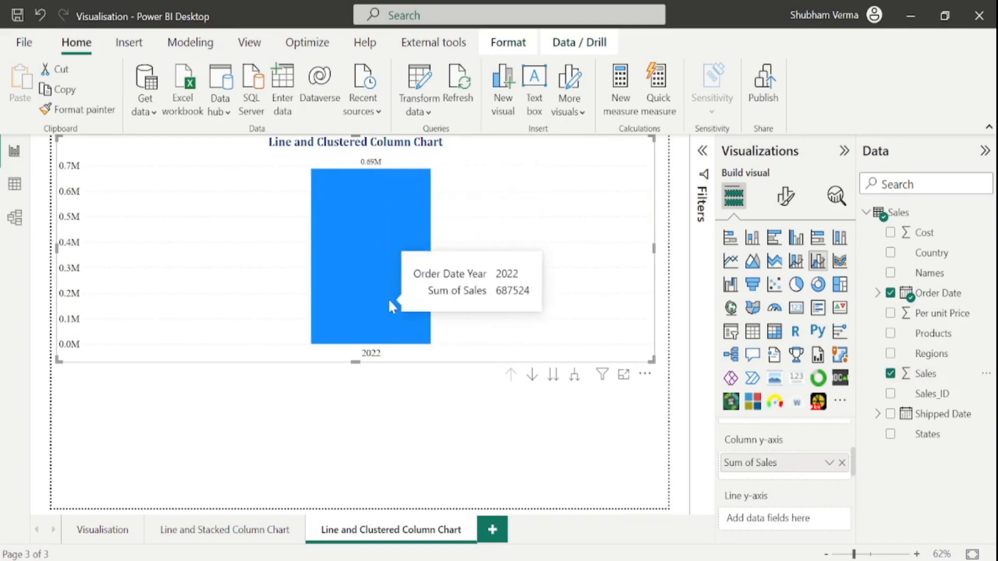
Remove Year, Quarter and Day from the x-axis date hierarchy so only Month is used, and inspect the monthly columns
left_click_drag(854, 474, 856, 439)
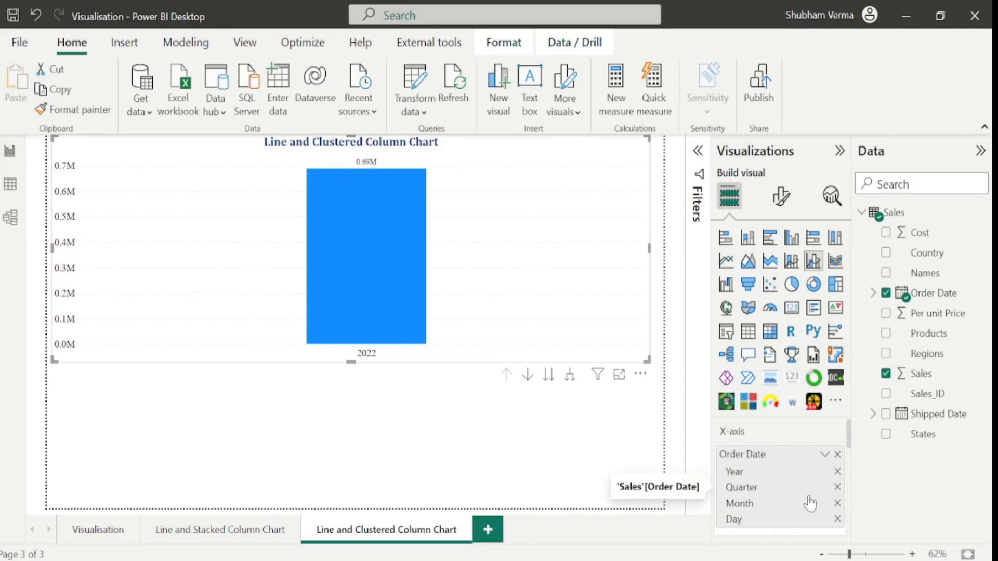
left_click(838, 472)
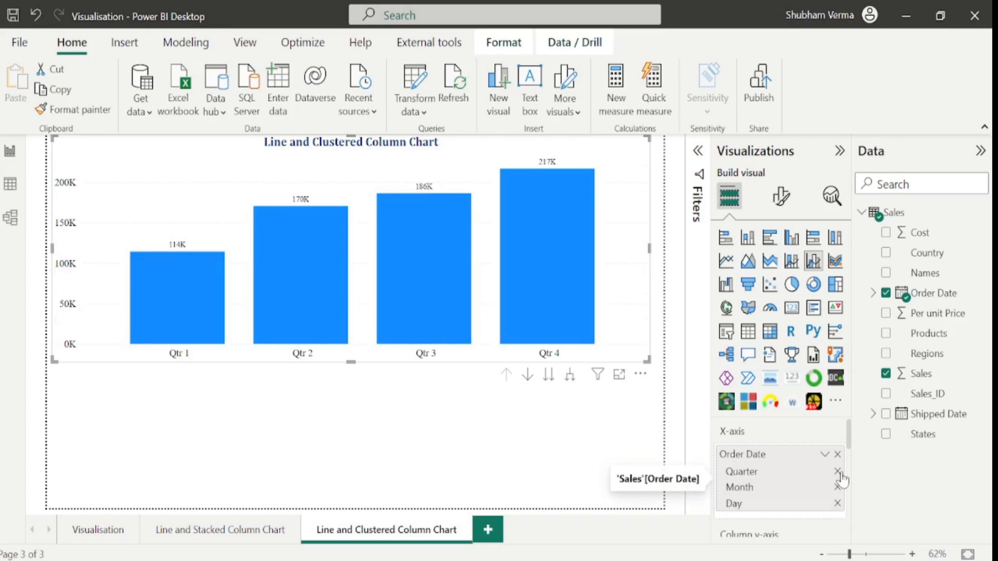
left_click(837, 471)
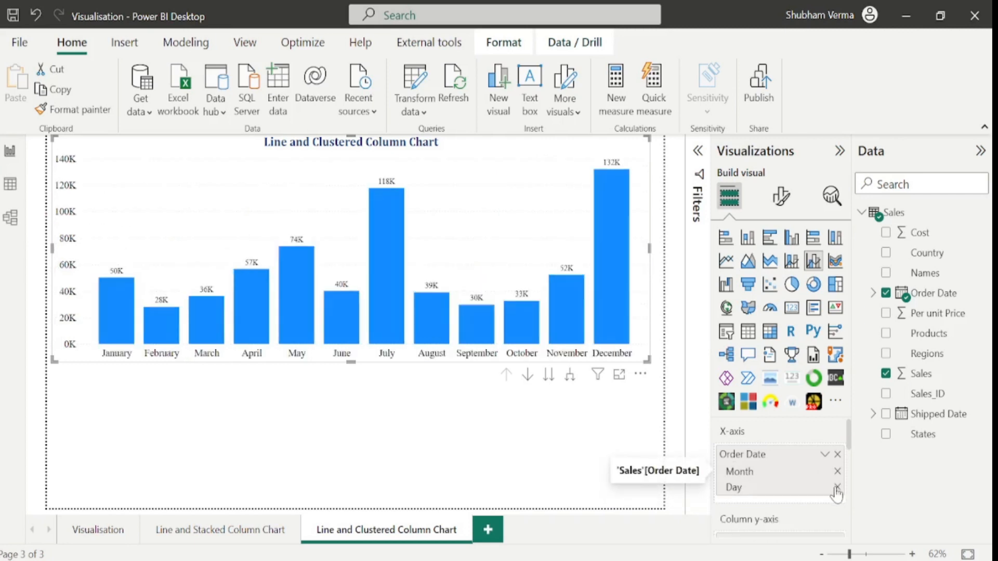
left_click(838, 487)
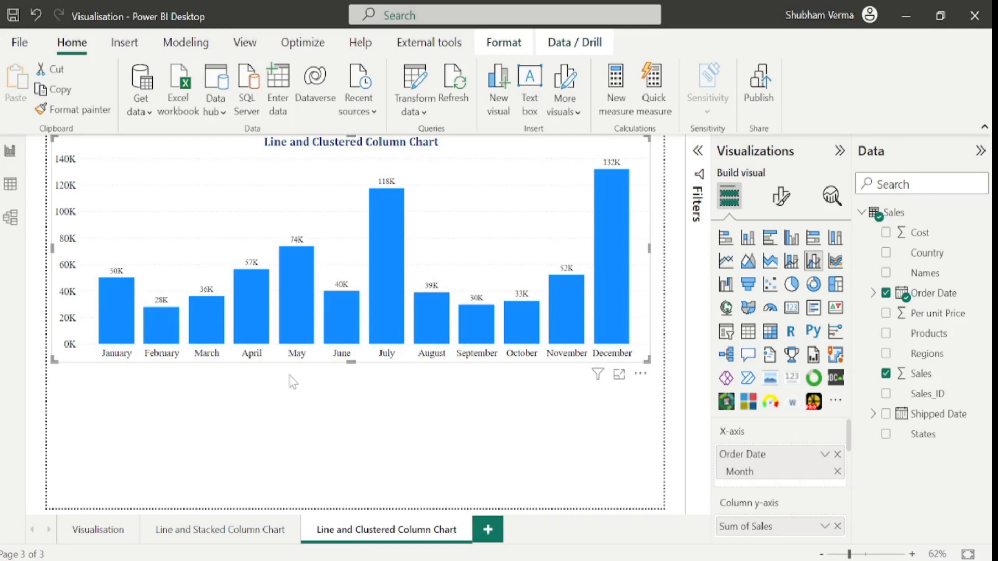
mouse_move(109, 291)
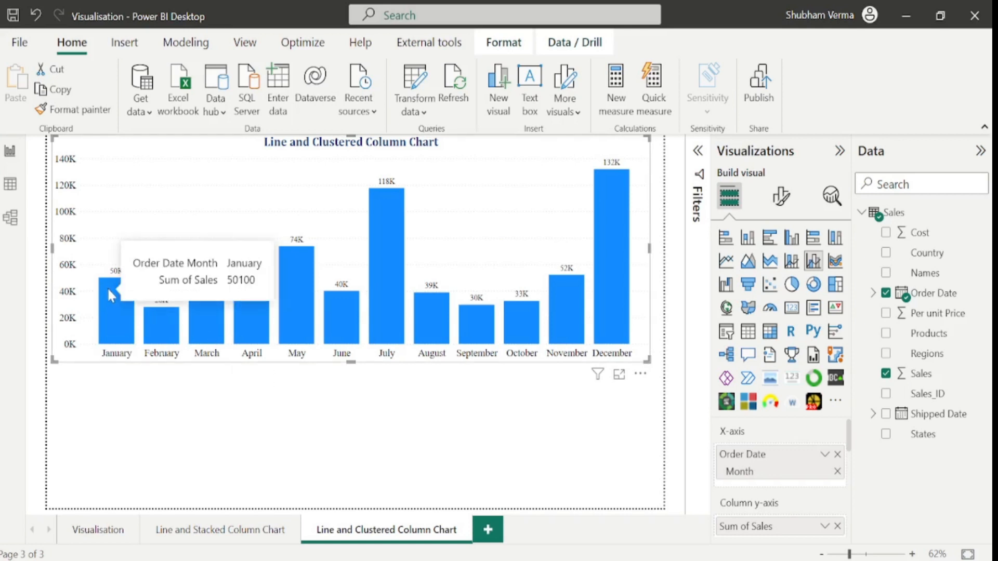
mouse_move(173, 319)
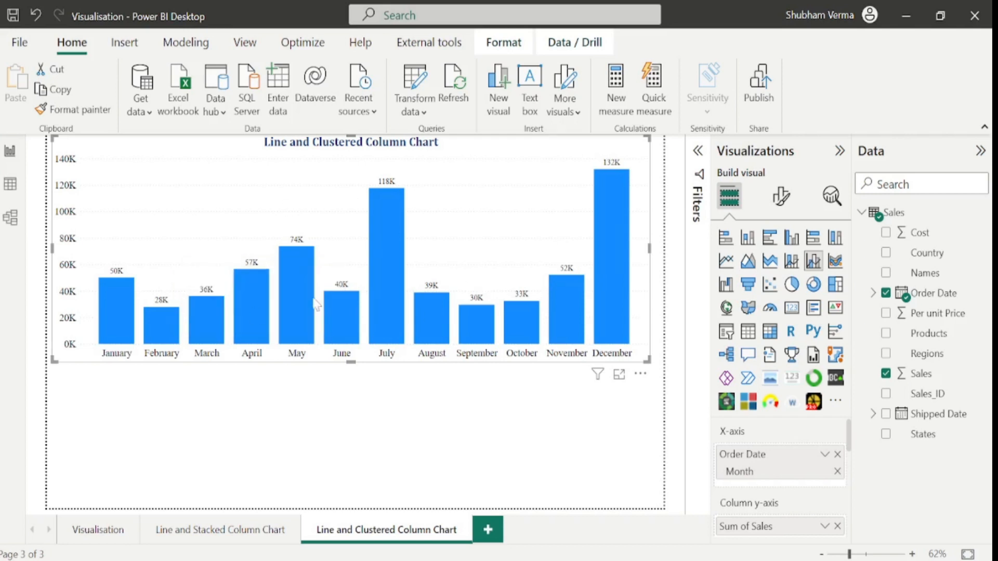
mouse_move(464, 313)
Add Cost to the chart's line y-axis and inspect the monthly cost and sales data points
left_click_drag(850, 428, 849, 455)
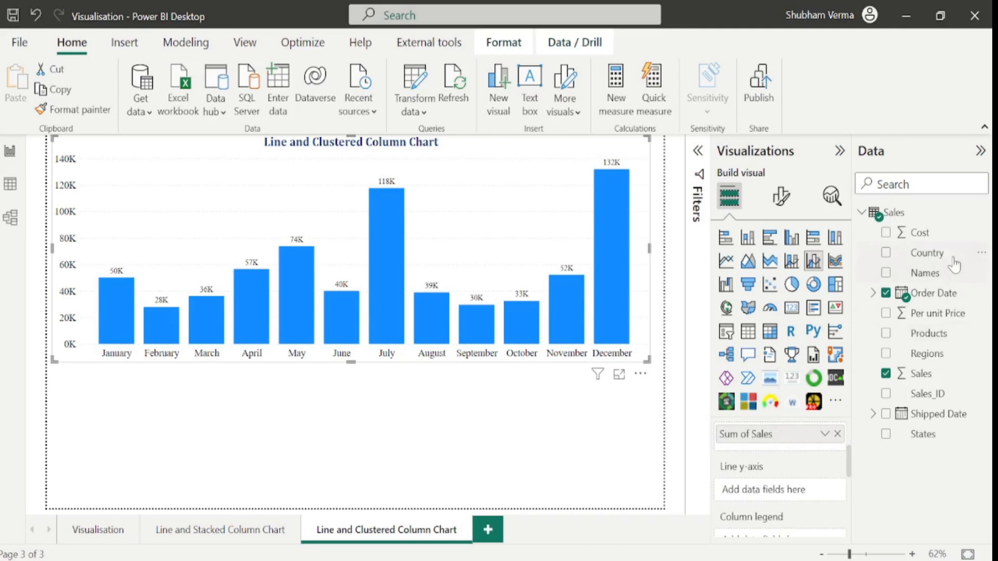
left_click_drag(925, 235, 783, 492)
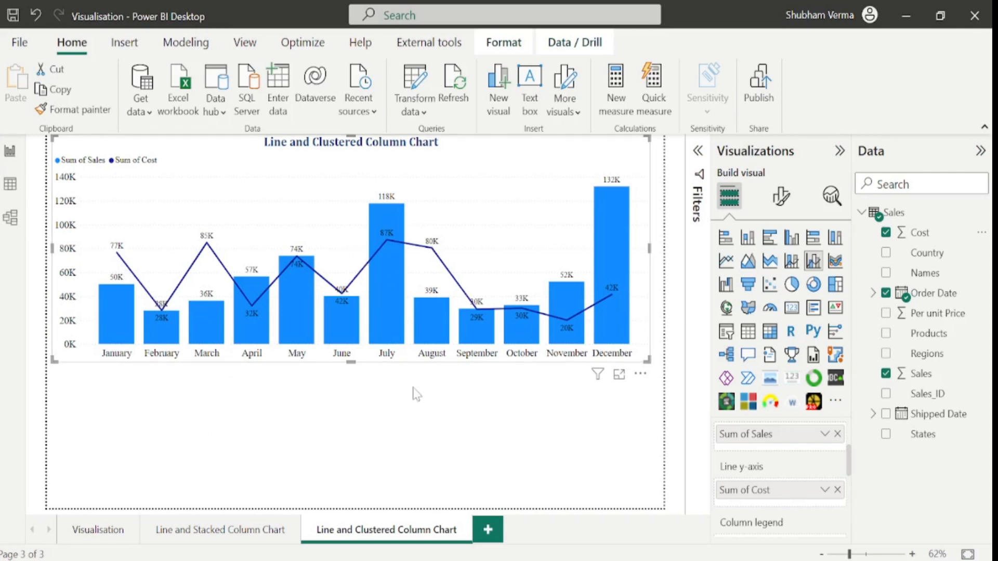
mouse_move(119, 254)
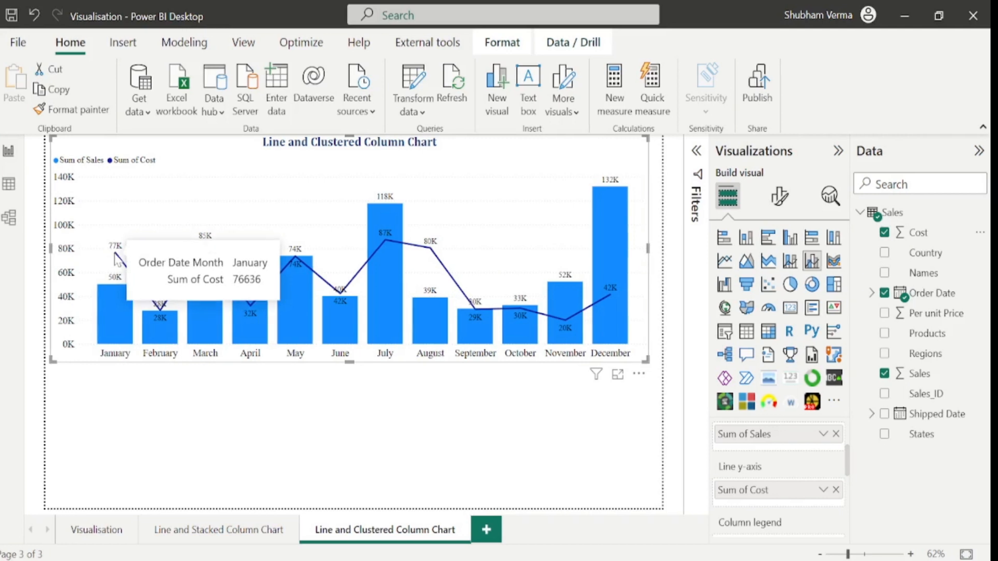
mouse_move(163, 317)
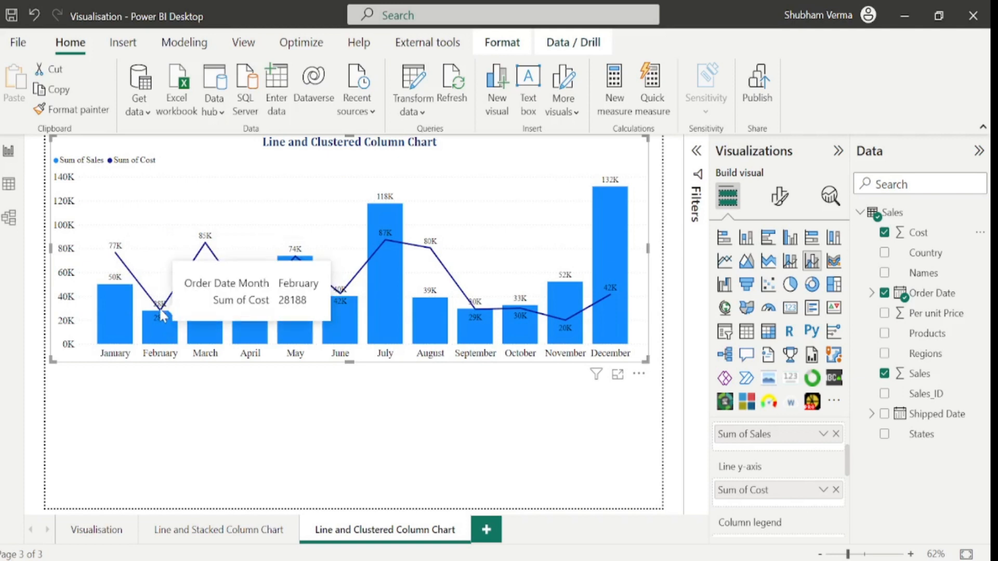
mouse_move(205, 247)
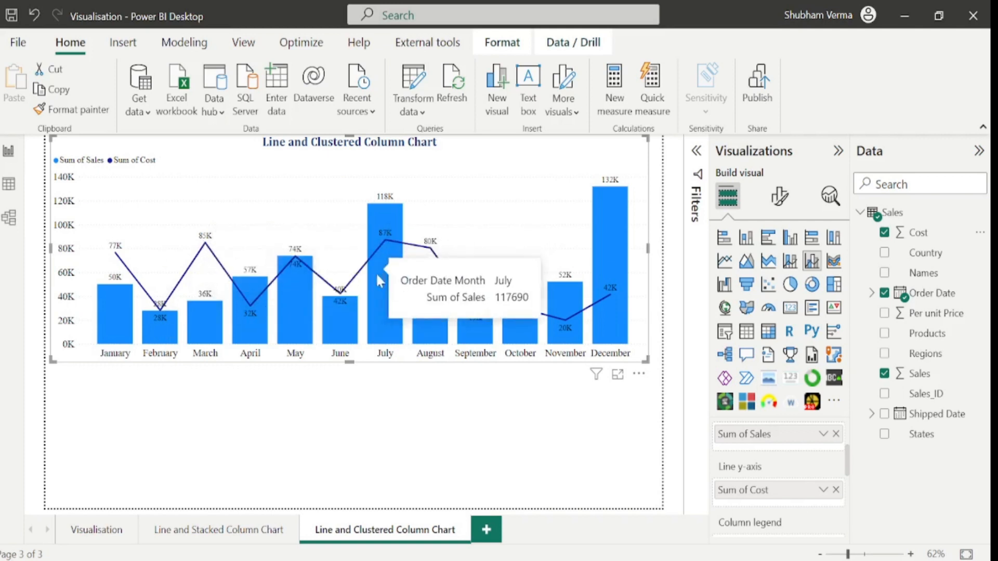
mouse_move(341, 300)
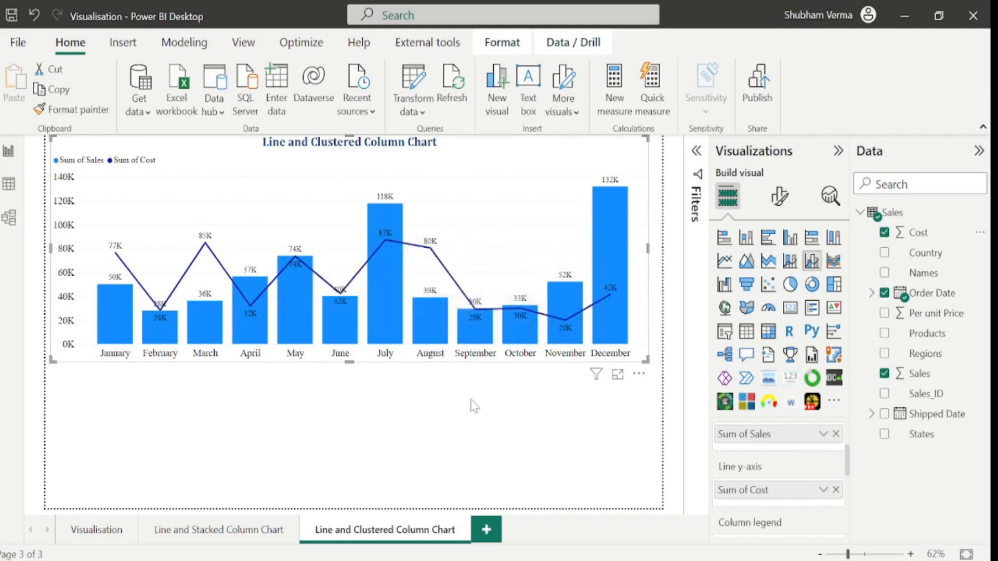
Add Products to the chart's column legend, inspect the clustered columns per product and deselect the chart
left_click_drag(848, 466, 852, 482)
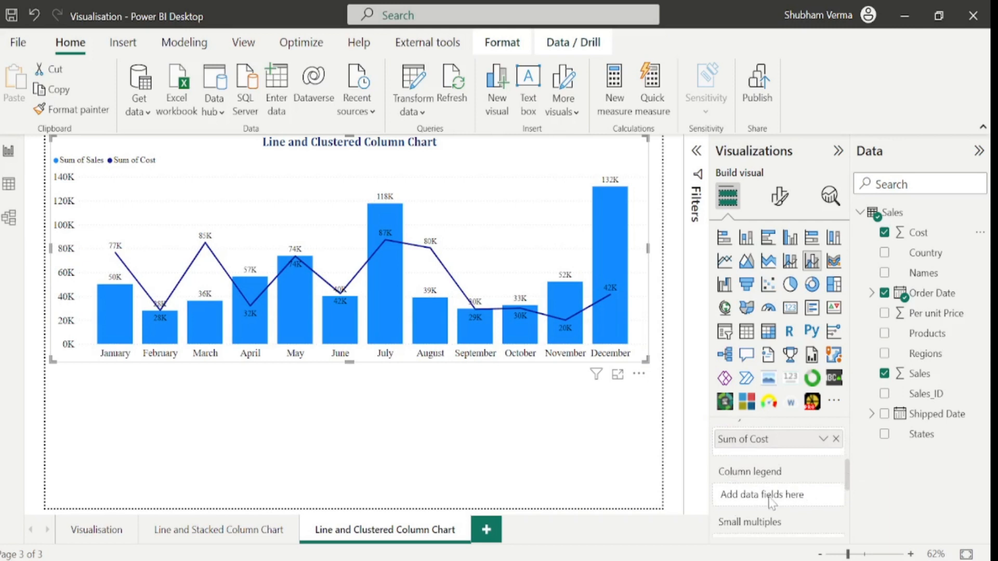
left_click_drag(926, 337, 815, 488)
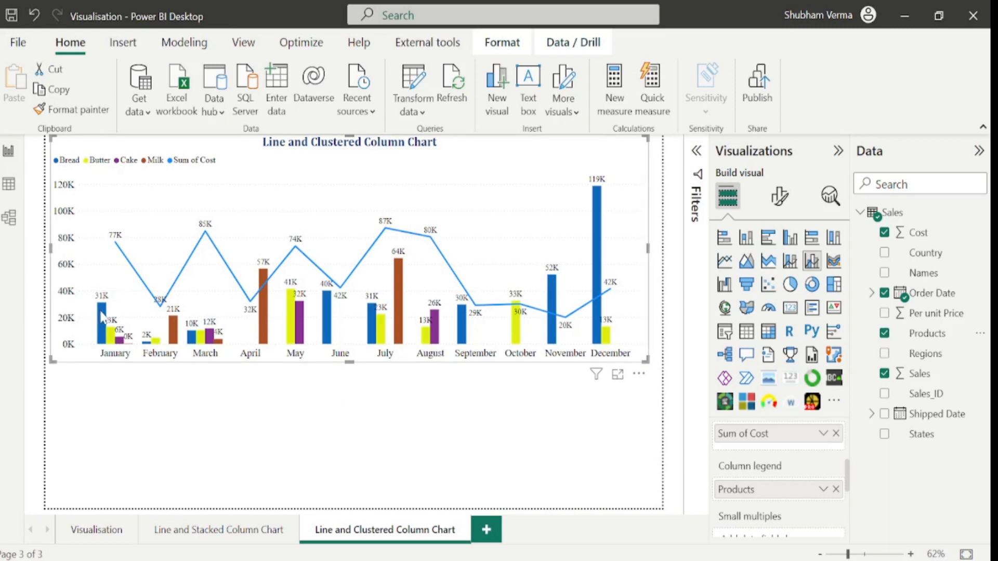
mouse_move(103, 317)
mouse_move(112, 338)
mouse_move(265, 307)
left_click(509, 453)
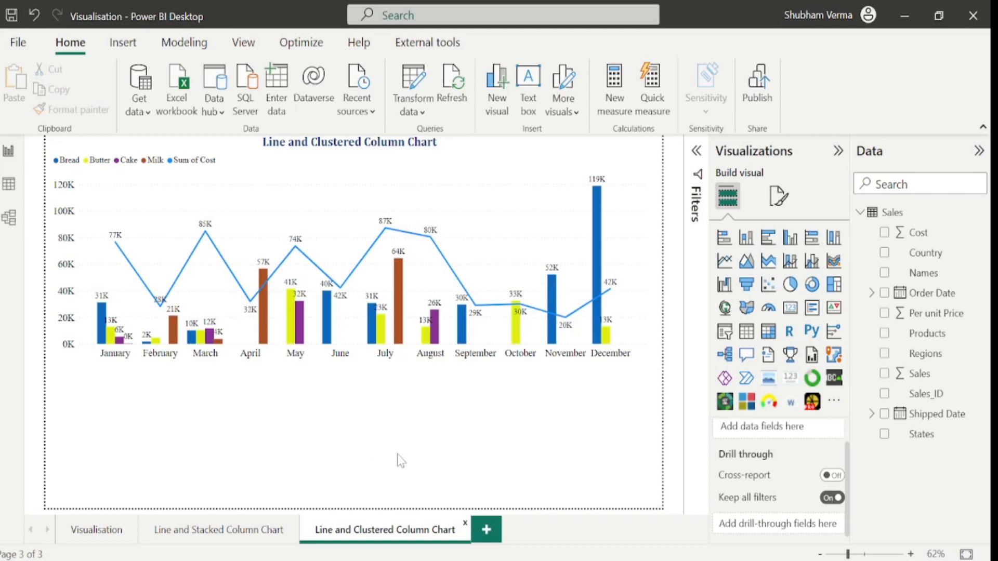
View the Line and Stacked Column Chart page for comparison and return to the Line and Clustered Column Chart page
left_click(235, 531)
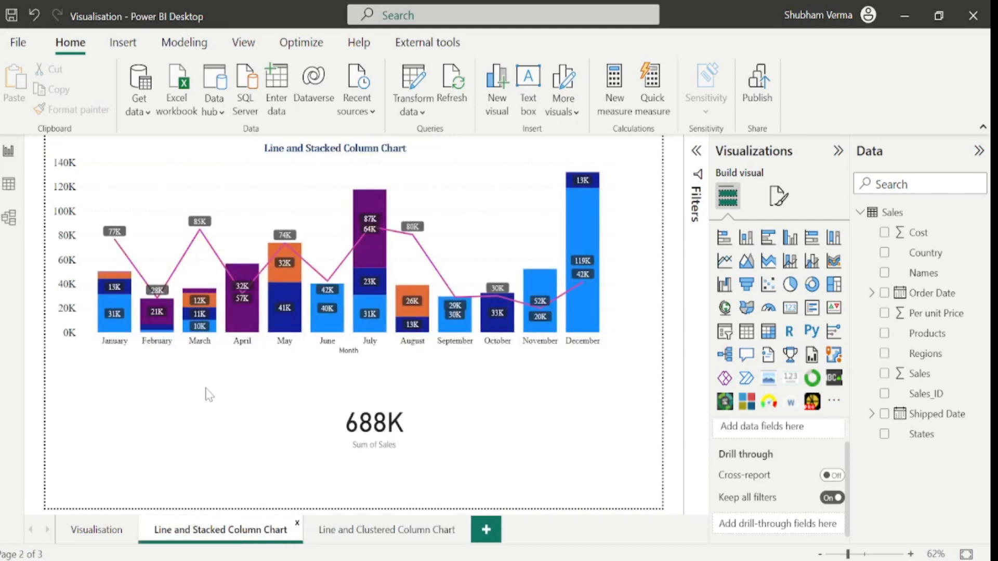
left_click(385, 439)
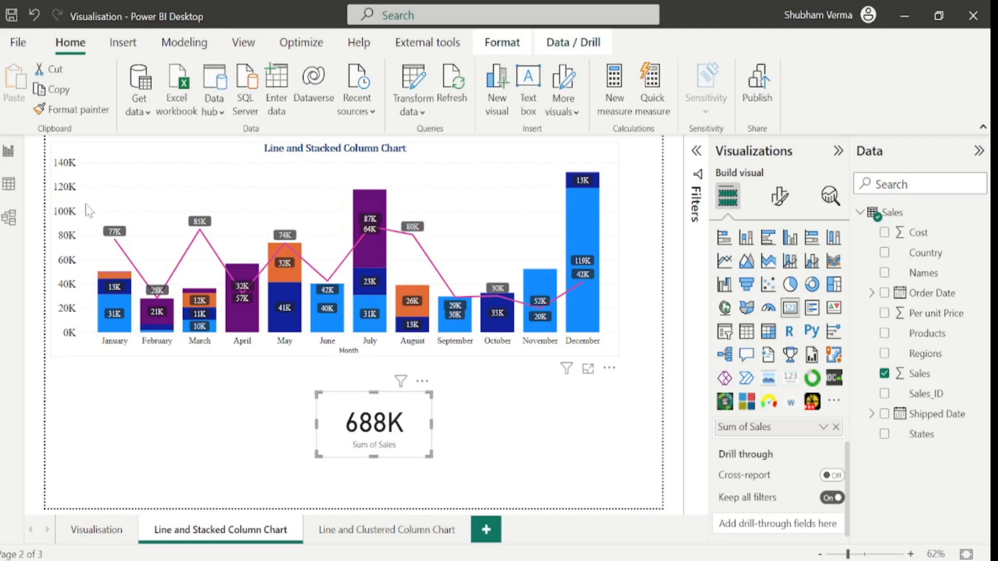
left_click(357, 532)
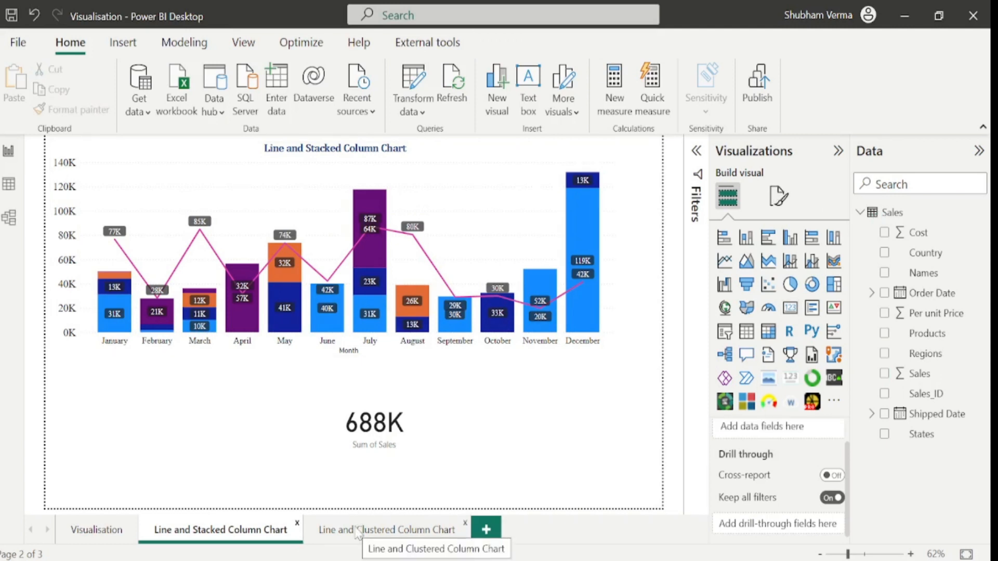
left_click(357, 531)
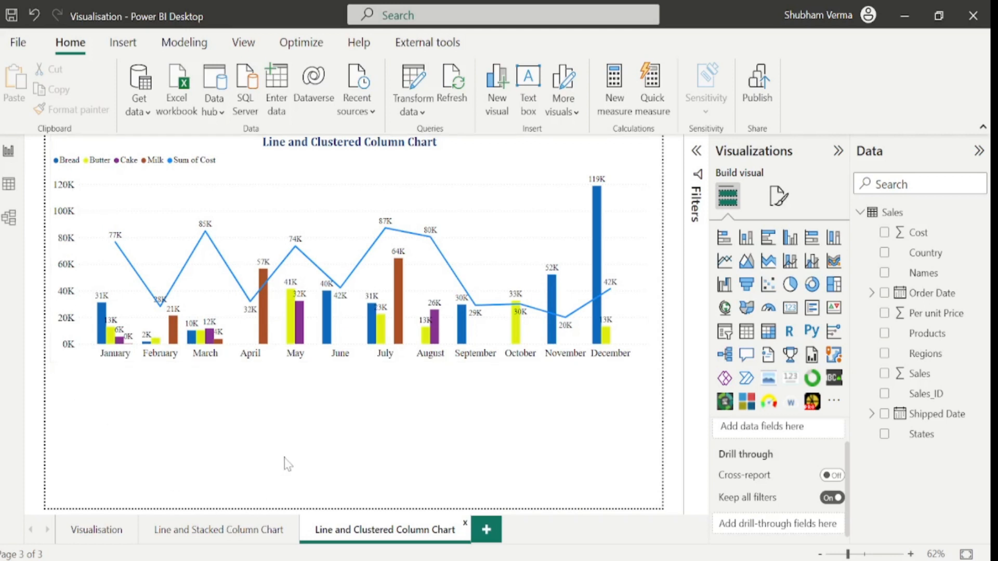
Select the line and clustered column chart and look through its visual formatting options
left_click(395, 226)
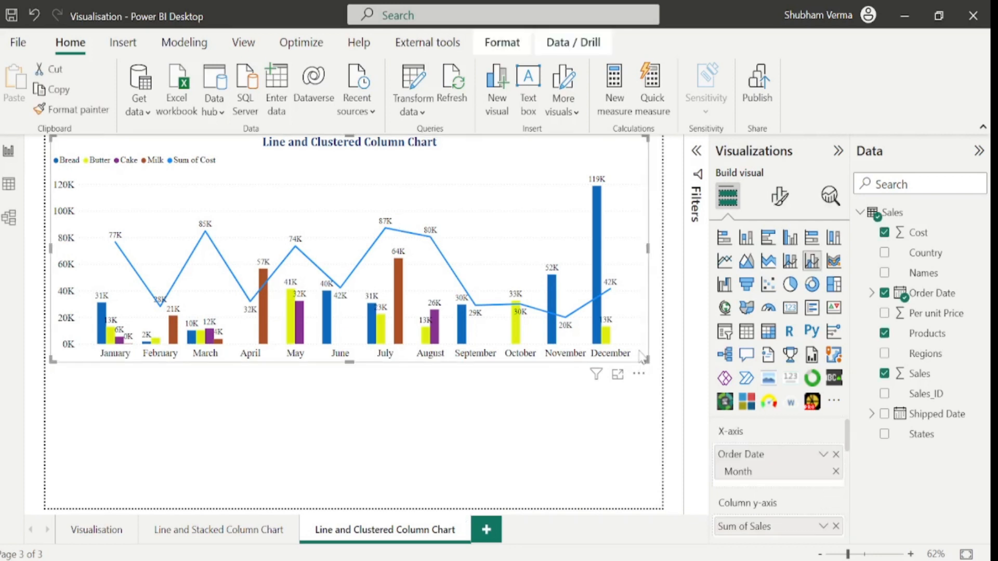
left_click(779, 198)
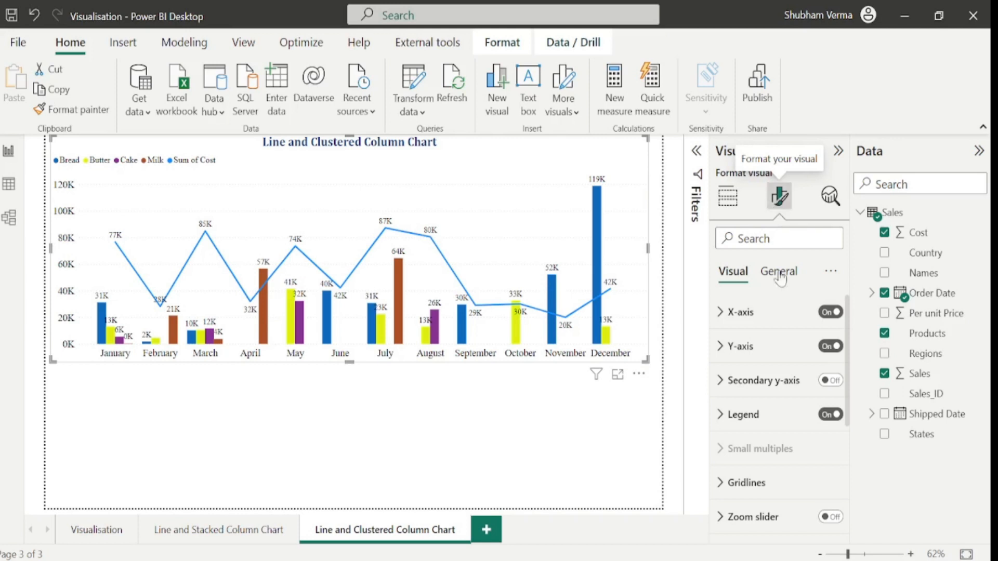
mouse_move(848, 327)
left_mouse_down()
mouse_move(849, 371)
mouse_move(844, 317)
left_mouse_up()
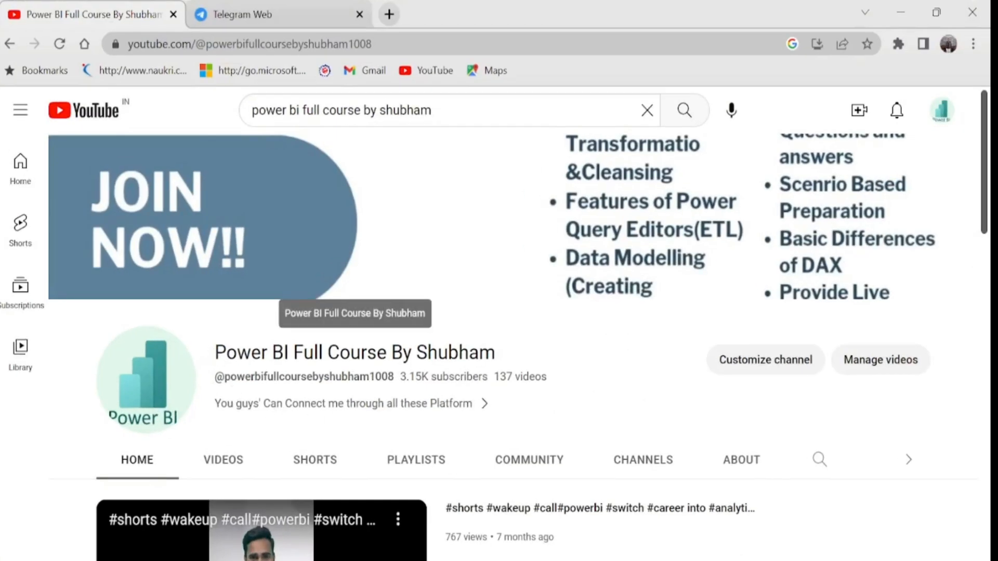
Browse the Power BI course channel's videos on YouTube and open its playlists
left_click_drag(216, 353, 500, 361)
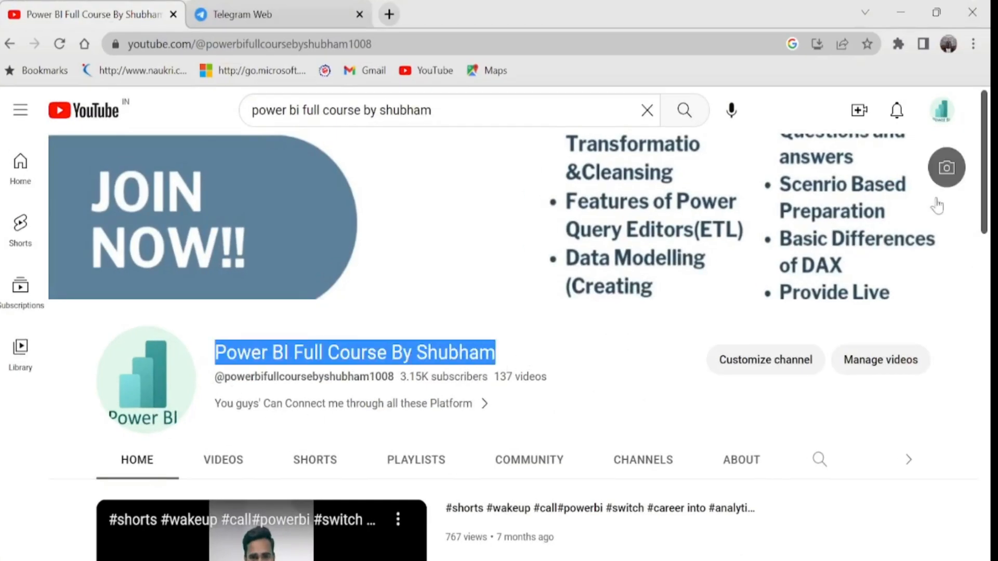
left_click_drag(985, 179, 986, 474)
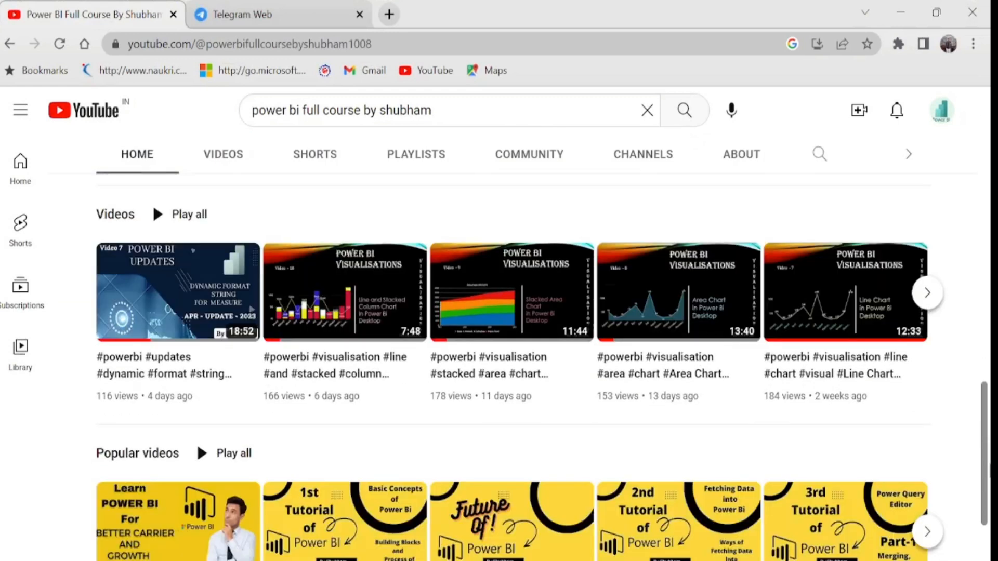
left_click(937, 535)
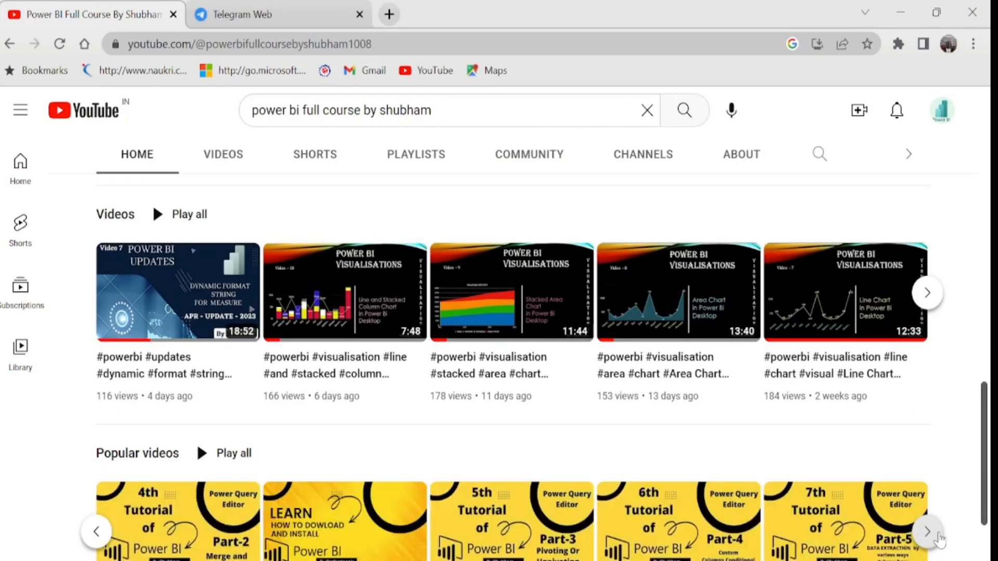
left_click(421, 155)
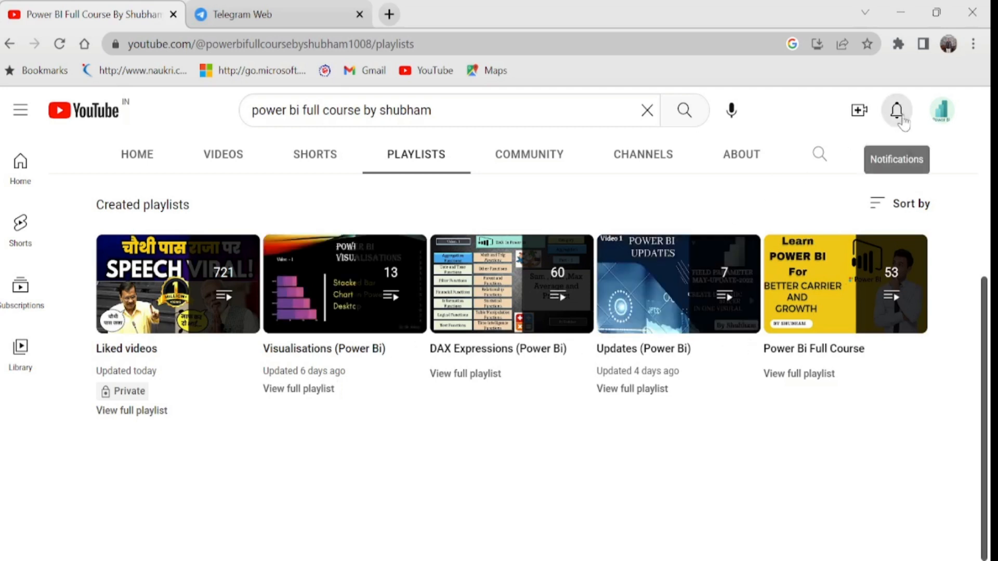
Switch to Telegram Web, look back through the Power bi Jobs and Free Learning group's messages, and return to the YouTube playlists
left_click(329, 12)
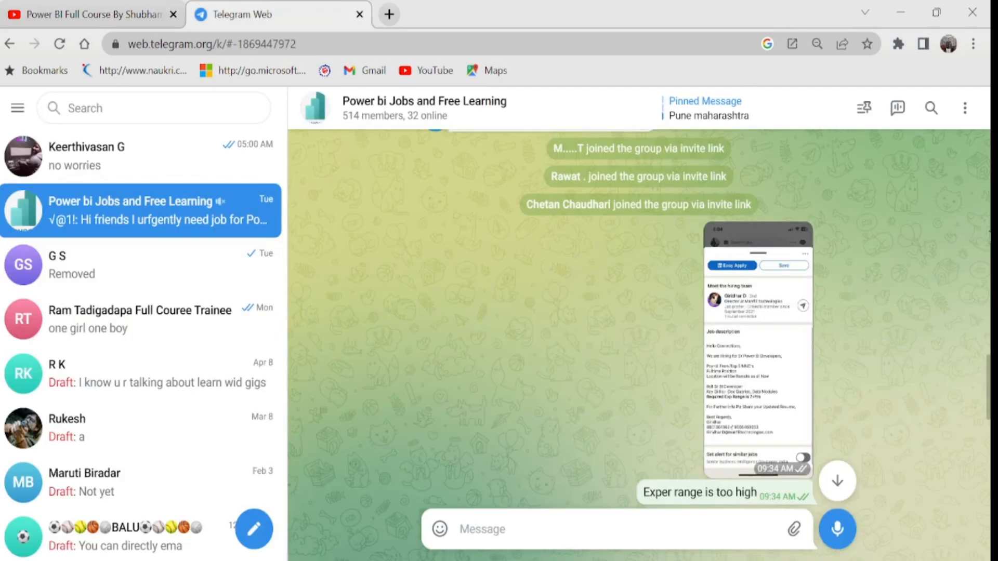
scroll(639, 317, "up", 15)
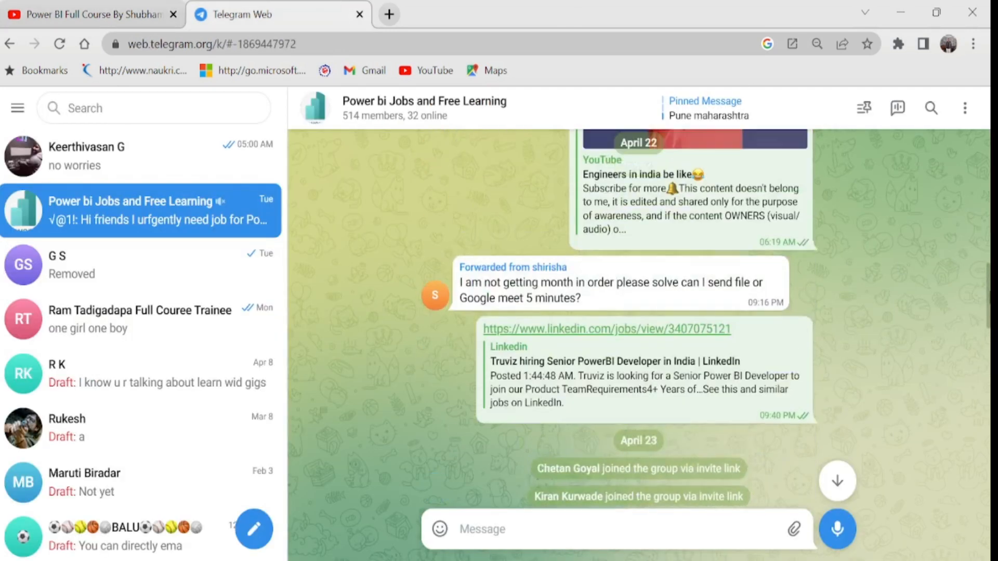
scroll(639, 317, "up", 5)
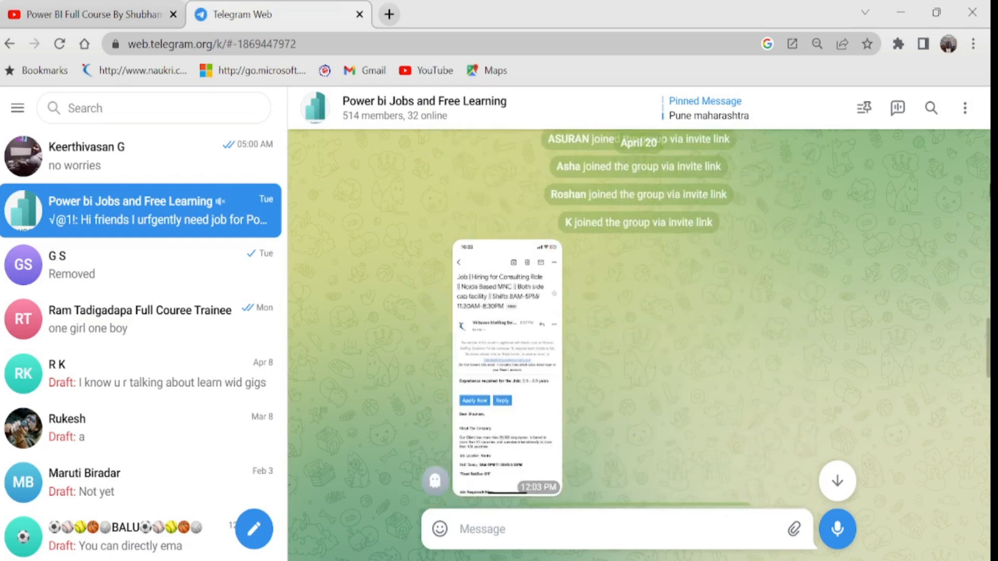
scroll(639, 317, "up", 5)
scroll(639, 317, "up", 10)
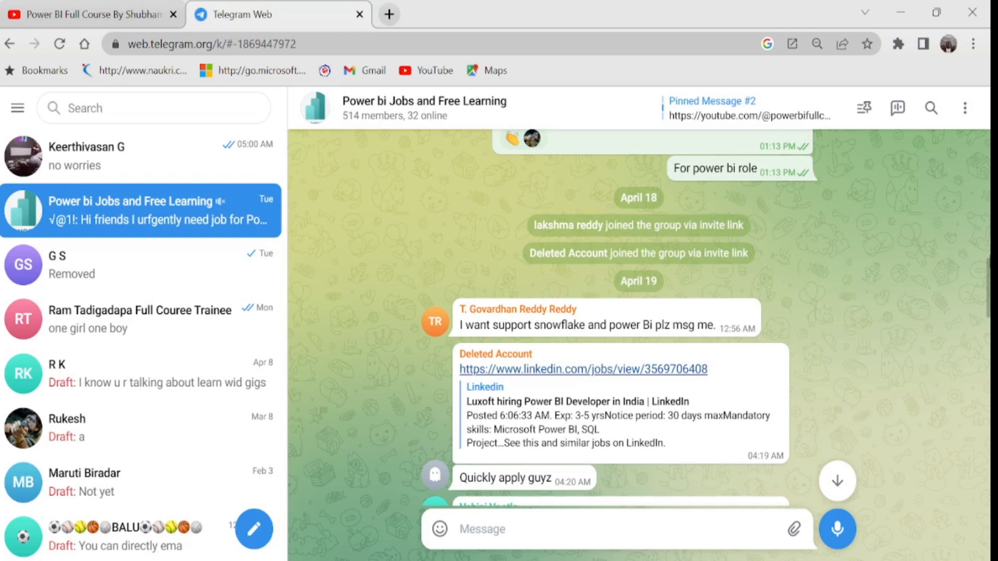
left_click(83, 14)
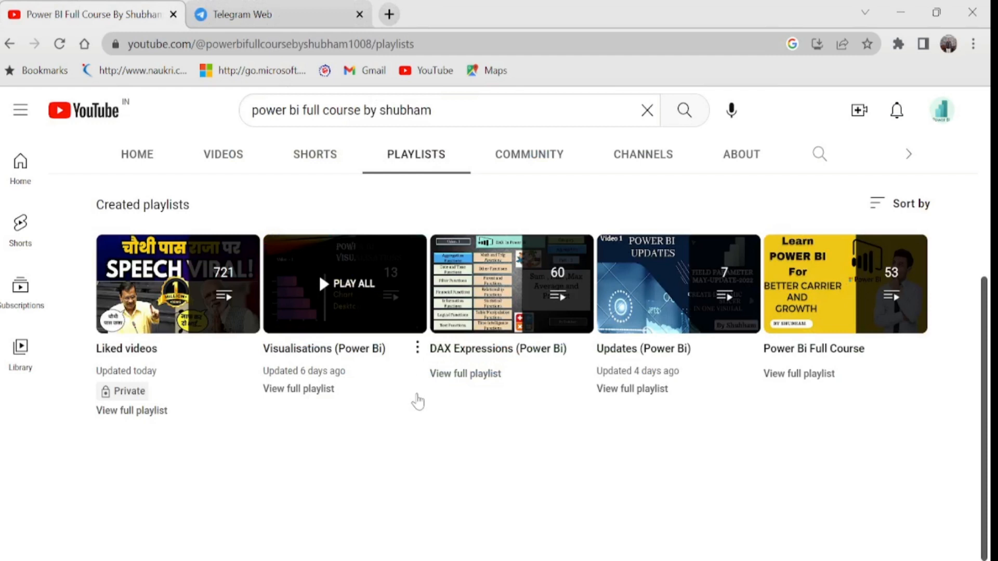